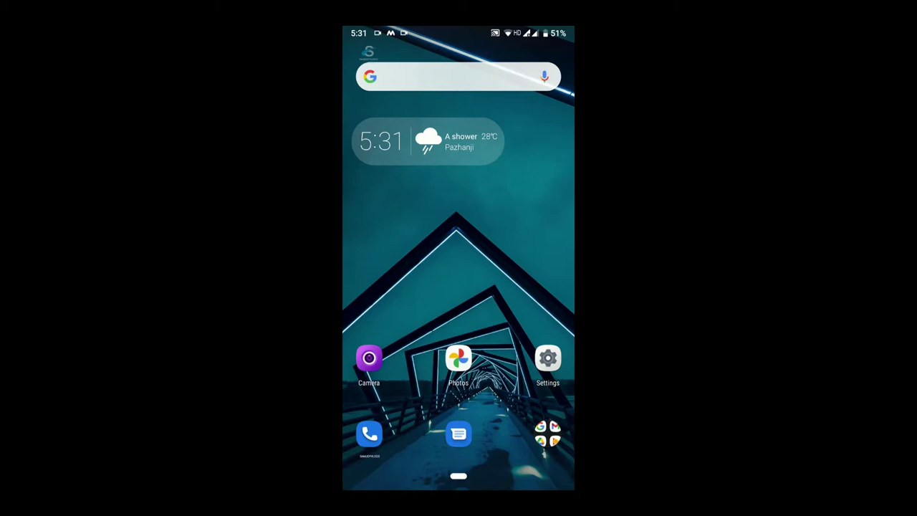
Open the Google apps folder on the Android home screen
{"action": "left_click", "coordinate": [547, 433]}
Launch Google Play Store and search for 'whatsapp'
{"action": "left_click", "coordinate": [545, 348]}
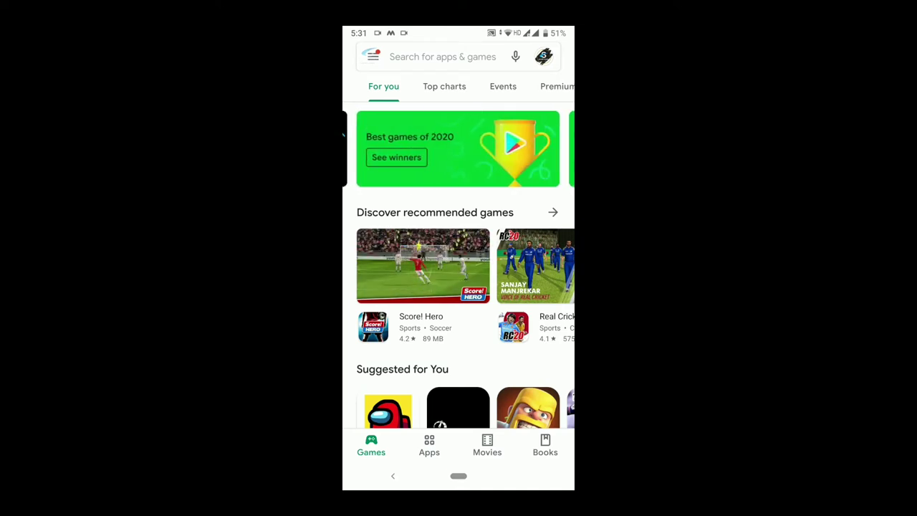
{"action": "left_click", "coordinate": [442, 57]}
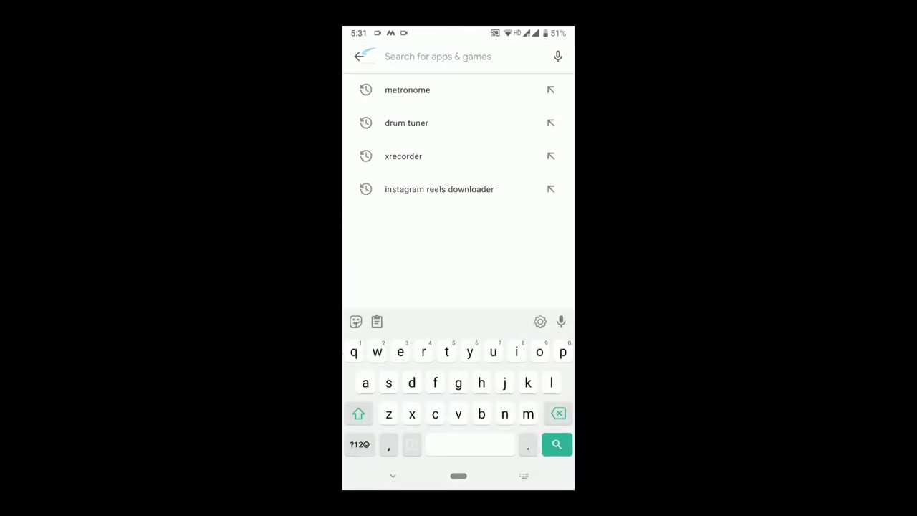
{"action": "type", "text": "wha"}
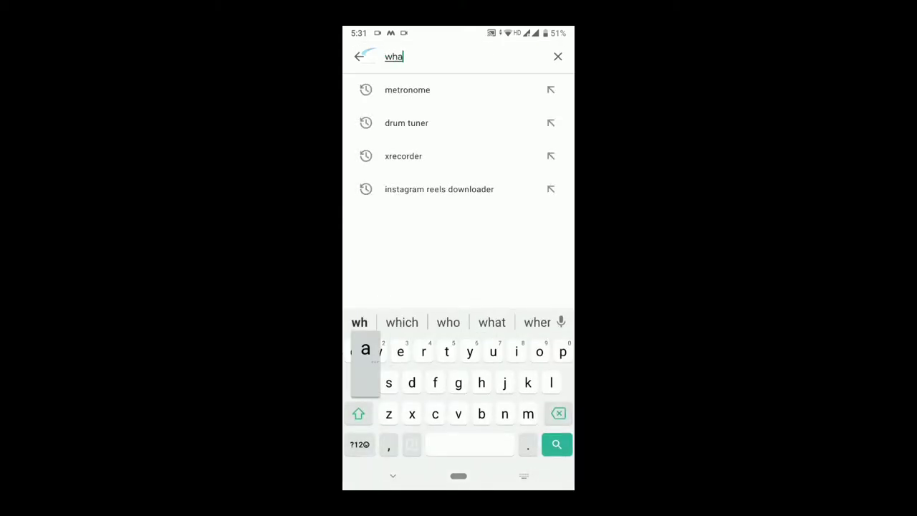
{"action": "type", "text": "tsapp"}
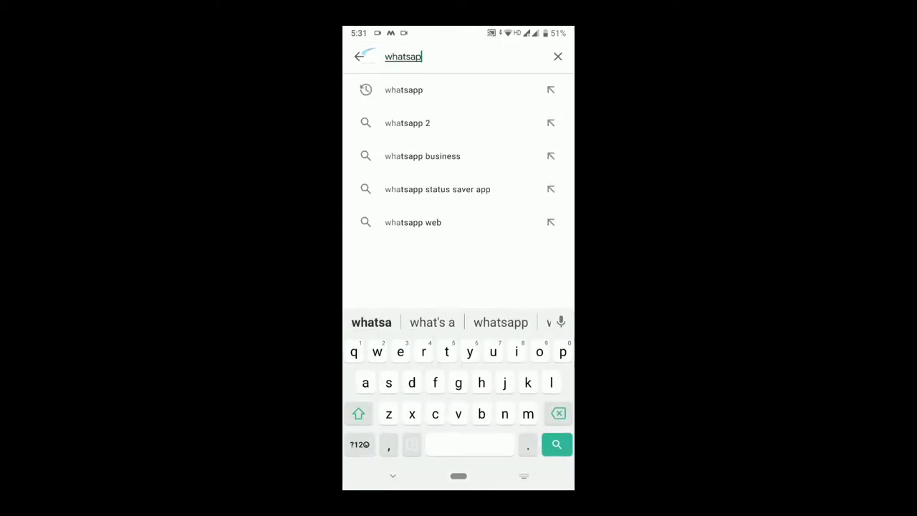
{"action": "key", "text": "Return"}
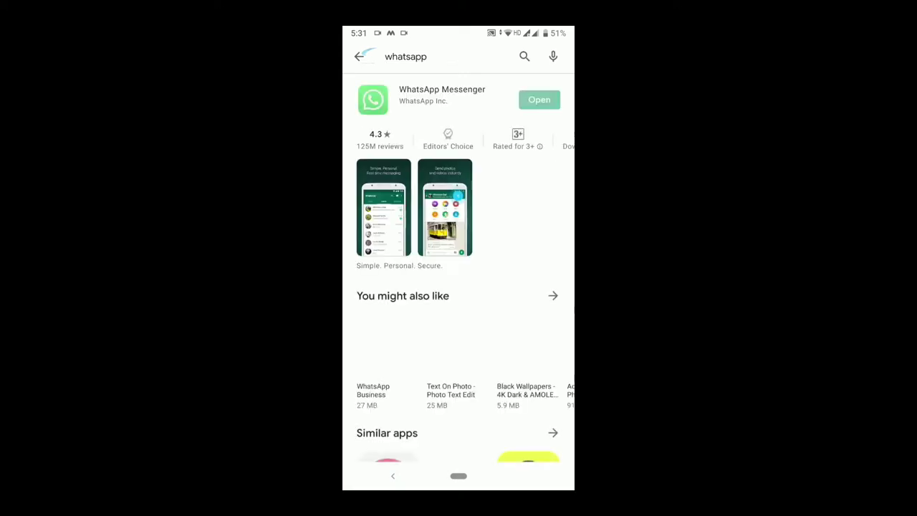
Open the WhatsApp Messenger listing, read its full description and What's new details, then go back
{"action": "left_click", "coordinate": [442, 94]}
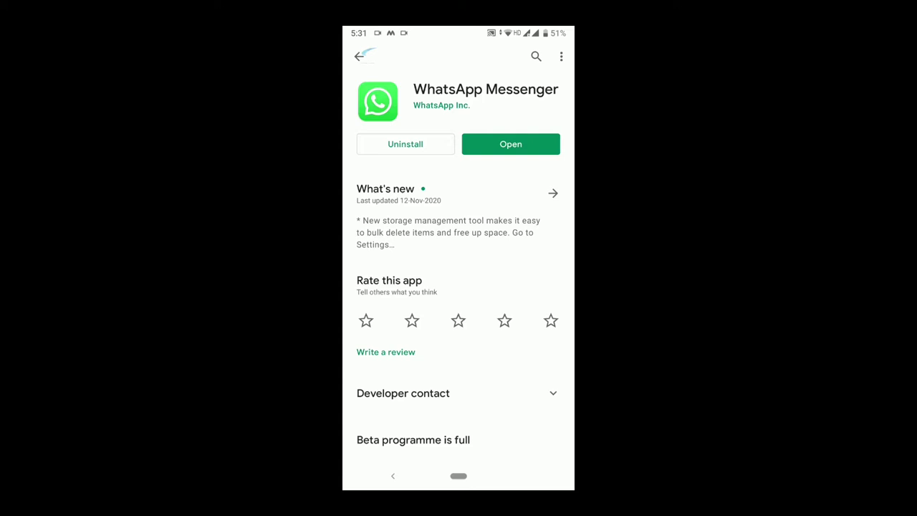
{"action": "left_click", "coordinate": [553, 193]}
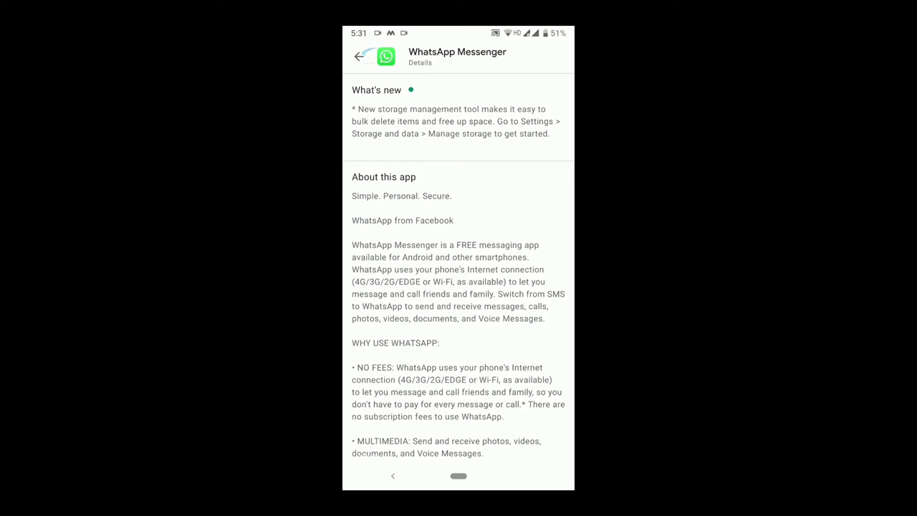
{"action": "scroll", "coordinate": [459, 267], "scroll_direction": "down", "scroll_amount": 3}
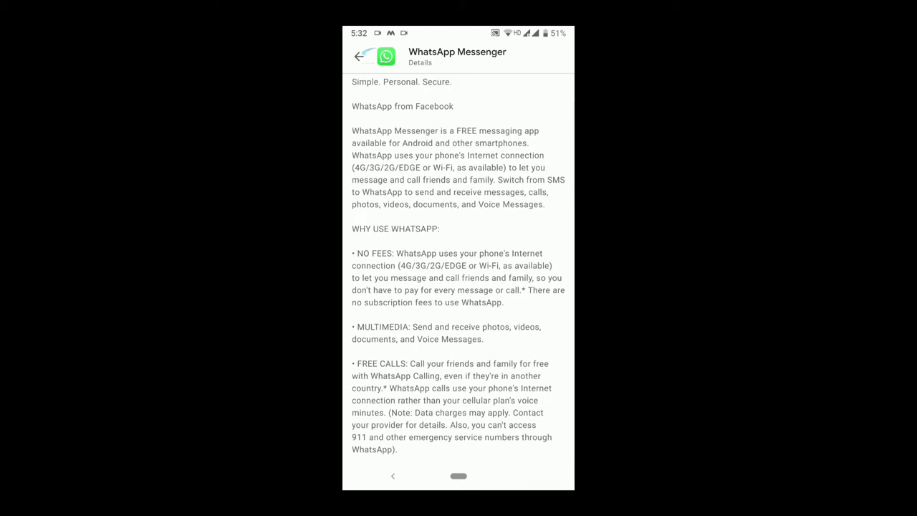
{"action": "scroll", "coordinate": [459, 266], "scroll_direction": "down", "scroll_amount": 4}
{"action": "scroll", "coordinate": [459, 266], "scroll_direction": "down", "scroll_amount": 3}
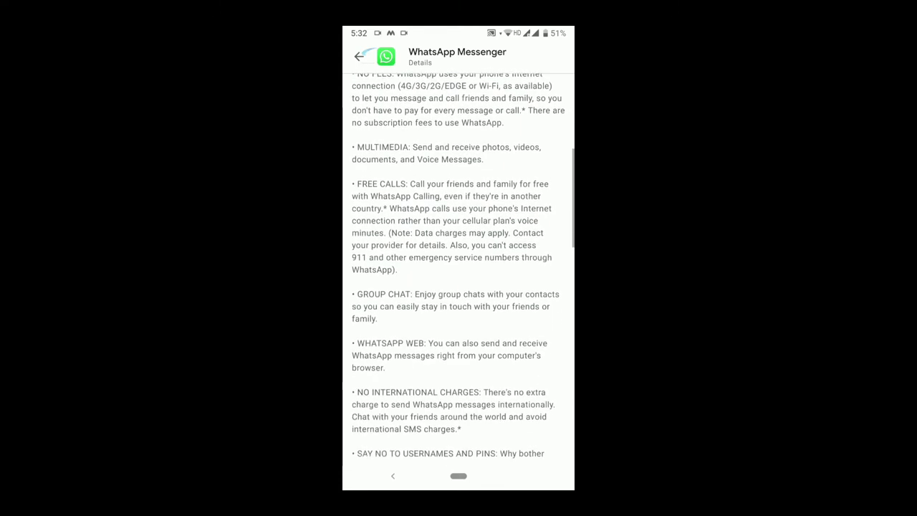
{"action": "scroll", "coordinate": [458, 267], "scroll_direction": "down", "scroll_amount": 4}
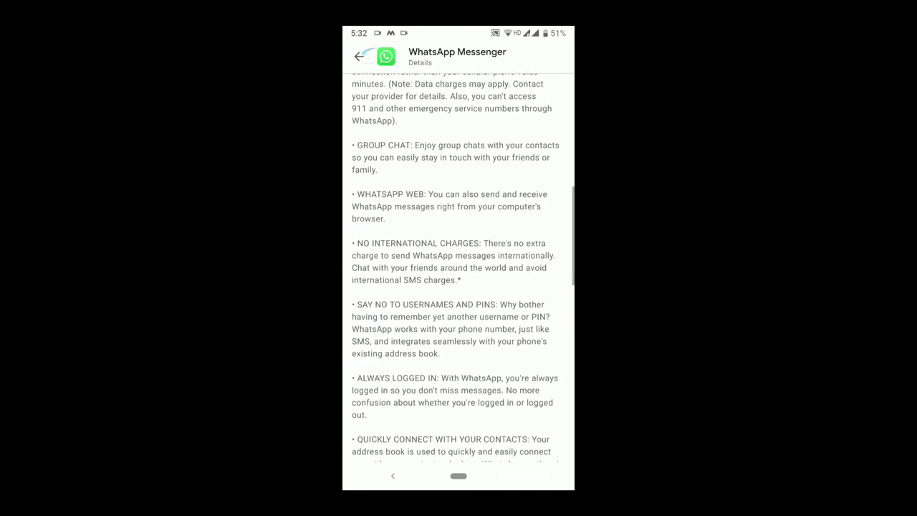
{"action": "scroll", "coordinate": [458, 266], "scroll_direction": "down", "scroll_amount": 6}
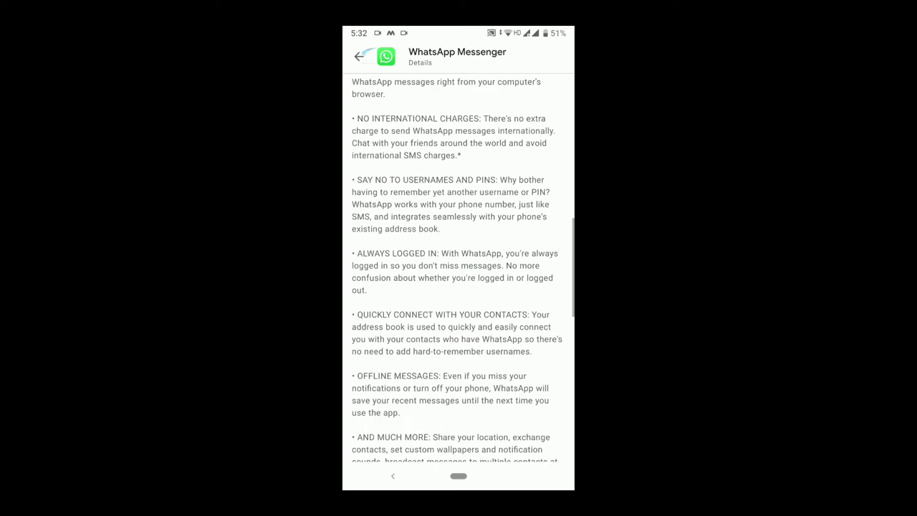
{"action": "scroll", "coordinate": [458, 267], "scroll_direction": "down", "scroll_amount": 5}
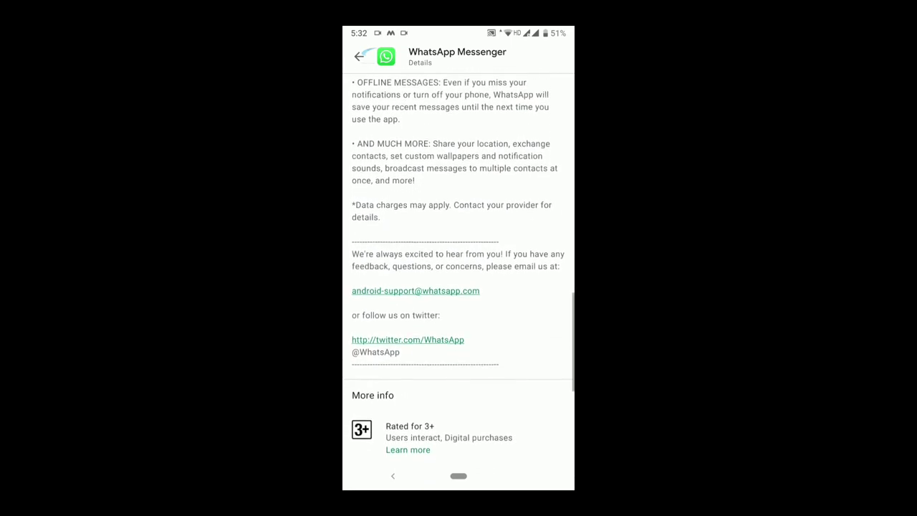
{"action": "scroll", "coordinate": [458, 267], "scroll_direction": "up", "scroll_amount": 15}
{"action": "left_click", "coordinate": [359, 55]}
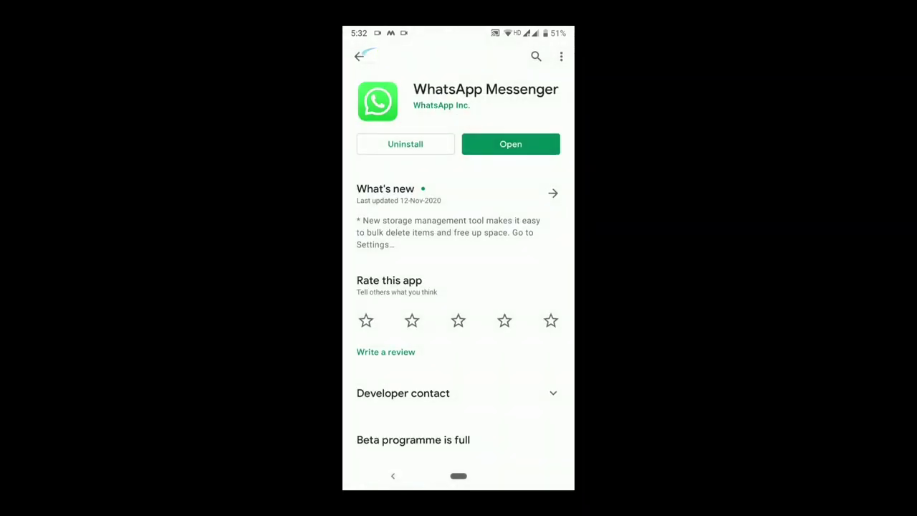
Pull down the notification shade to show notifications and quick settings
{"action": "left_click_drag", "start_coordinate": [459, 28], "coordinate": [459, 287]}
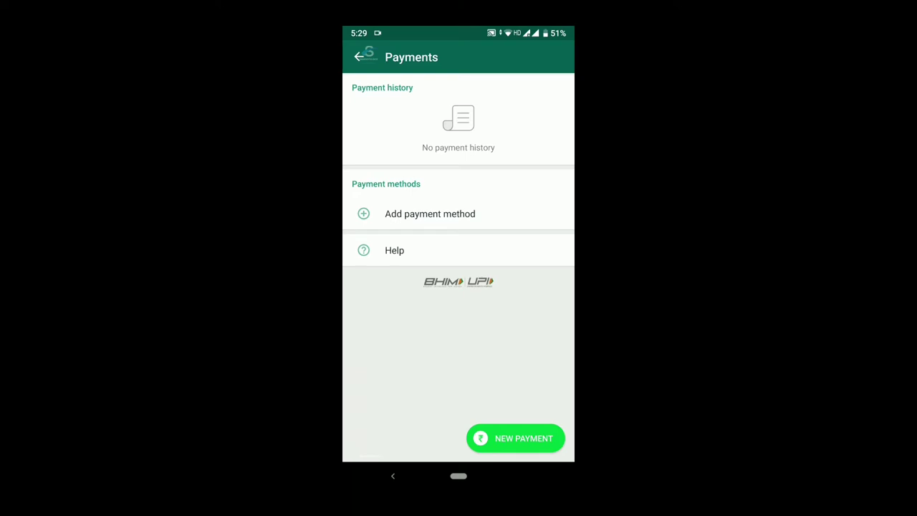
{"action": "left_click", "coordinate": [394, 250]}
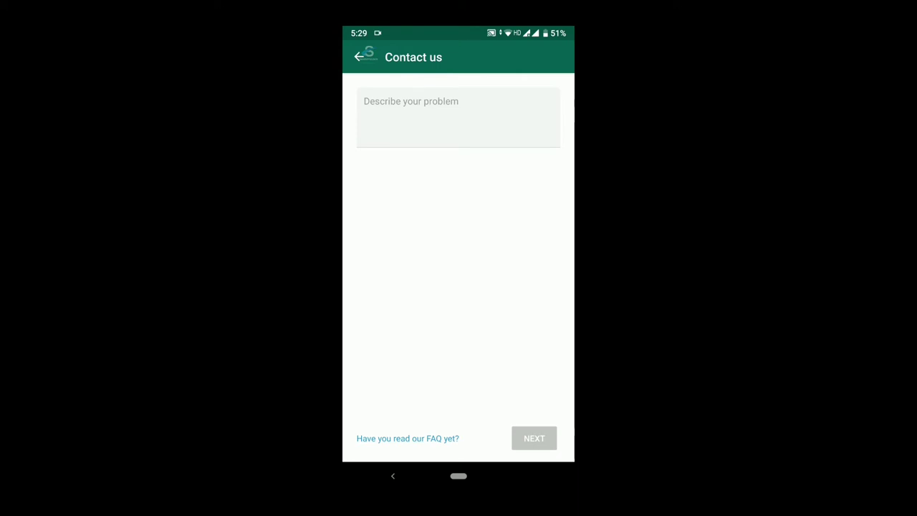
{"action": "left_click", "coordinate": [358, 57]}
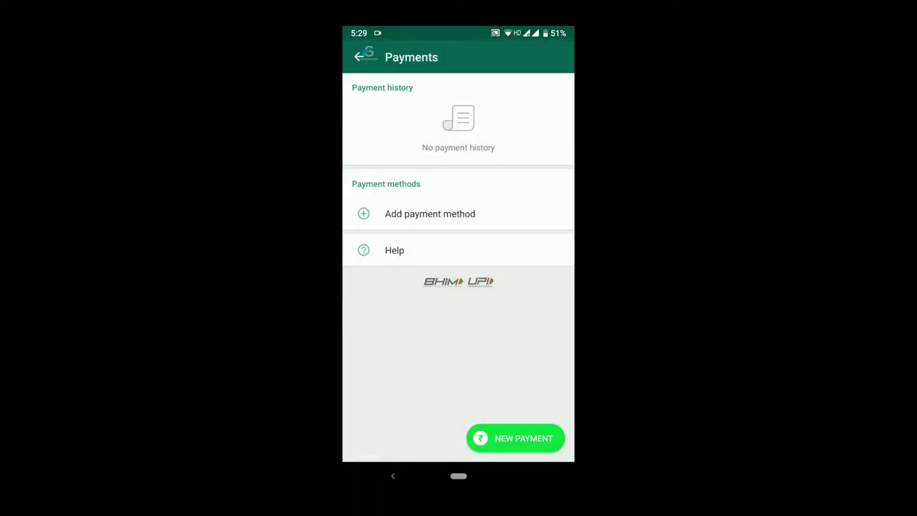
Start adding a payment method and scroll through the Select your bank list to its end
{"action": "left_click", "coordinate": [430, 214]}
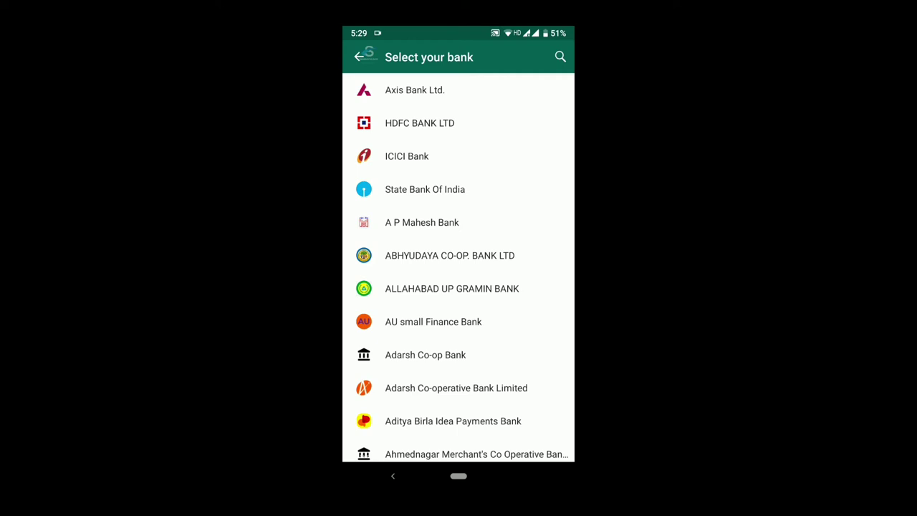
{"action": "left_click_drag", "start_coordinate": [458, 423], "coordinate": [459, 361]}
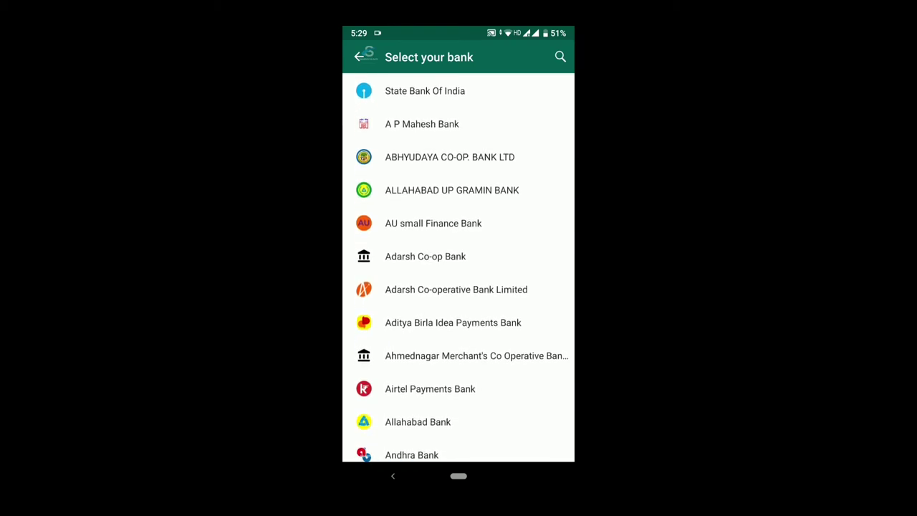
{"action": "left_click_drag", "start_coordinate": [459, 358], "coordinate": [459, 267]}
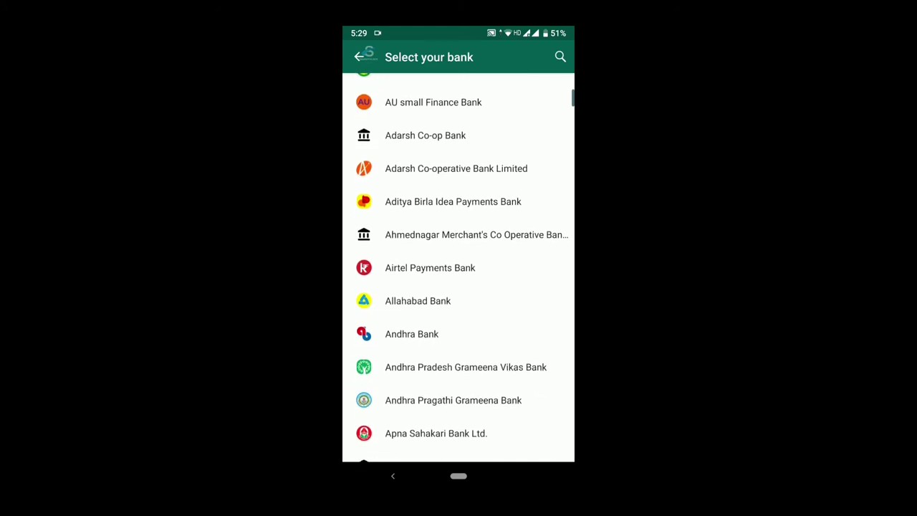
{"action": "left_click_drag", "start_coordinate": [458, 322], "coordinate": [459, 176]}
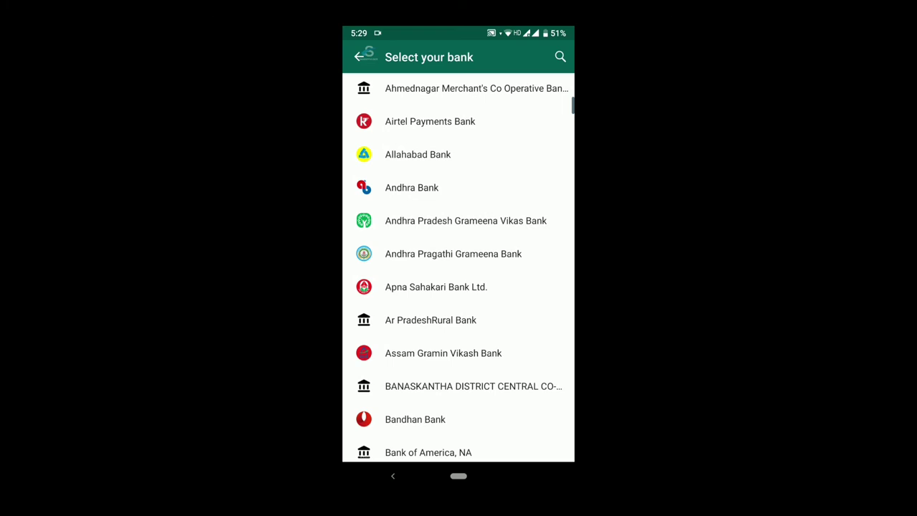
{"action": "left_click_drag", "start_coordinate": [459, 323], "coordinate": [459, 223]}
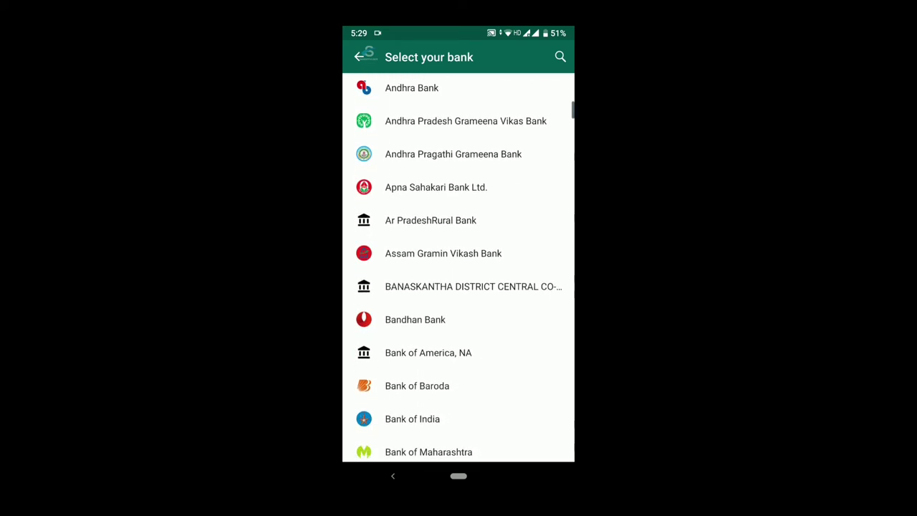
{"action": "left_click_drag", "start_coordinate": [459, 418], "coordinate": [458, 245]}
{"action": "mouse_move", "coordinate": [459, 401]}
{"action": "left_mouse_down"}
{"action": "mouse_move", "coordinate": [458, 95]}
{"action": "mouse_move", "coordinate": [458, 367]}
{"action": "mouse_move", "coordinate": [459, 153]}
{"action": "left_mouse_up"}
{"action": "left_click_drag", "start_coordinate": [459, 347], "coordinate": [459, 223]}
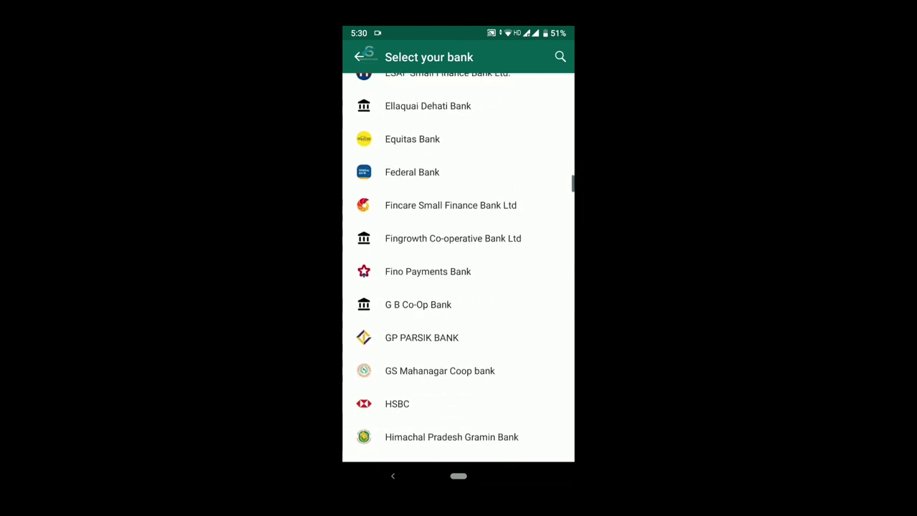
{"action": "left_click_drag", "start_coordinate": [459, 358], "coordinate": [458, 251]}
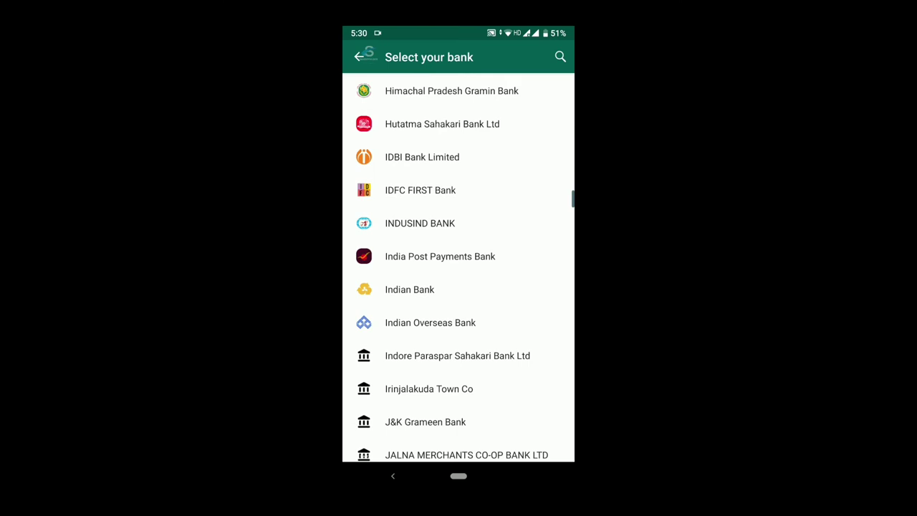
{"action": "left_click_drag", "start_coordinate": [459, 451], "coordinate": [459, 147]}
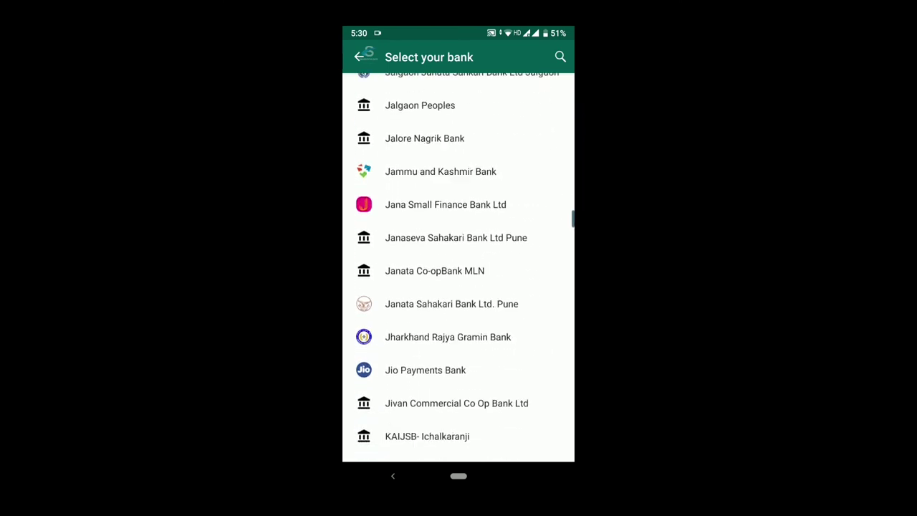
{"action": "left_click_drag", "start_coordinate": [458, 322], "coordinate": [459, 244]}
{"action": "left_click_drag", "start_coordinate": [459, 359], "coordinate": [459, 180]}
{"action": "left_click_drag", "start_coordinate": [459, 322], "coordinate": [459, 250]}
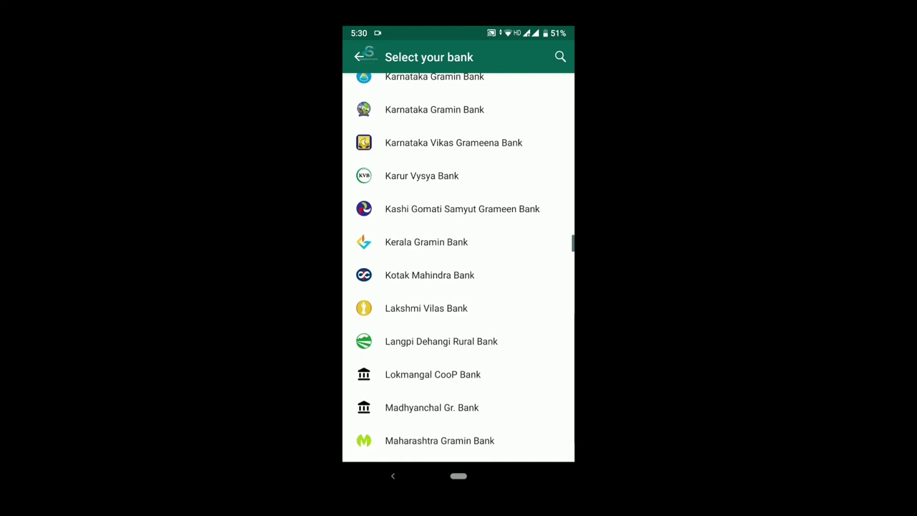
{"action": "left_click_drag", "start_coordinate": [459, 322], "coordinate": [458, 250]}
{"action": "left_click_drag", "start_coordinate": [458, 323], "coordinate": [459, 244]}
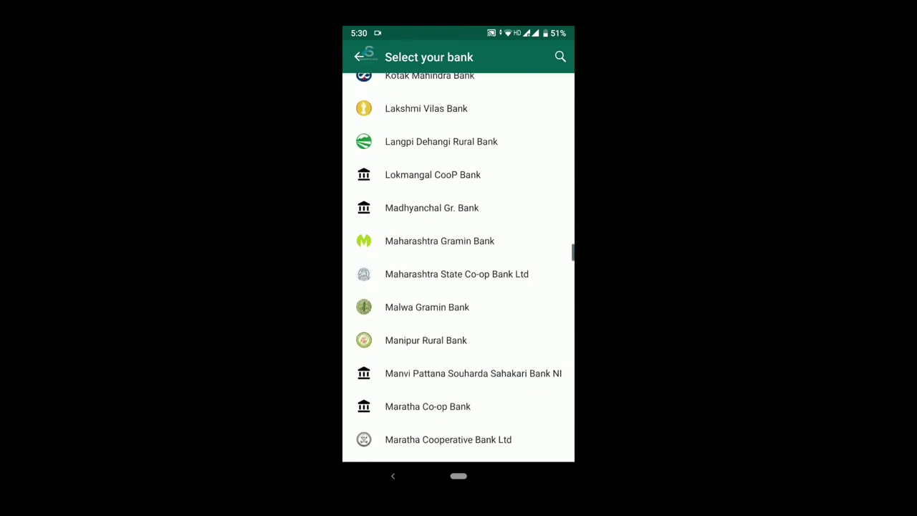
{"action": "left_click_drag", "start_coordinate": [459, 322], "coordinate": [459, 251]}
{"action": "left_click_drag", "start_coordinate": [459, 323], "coordinate": [459, 251]}
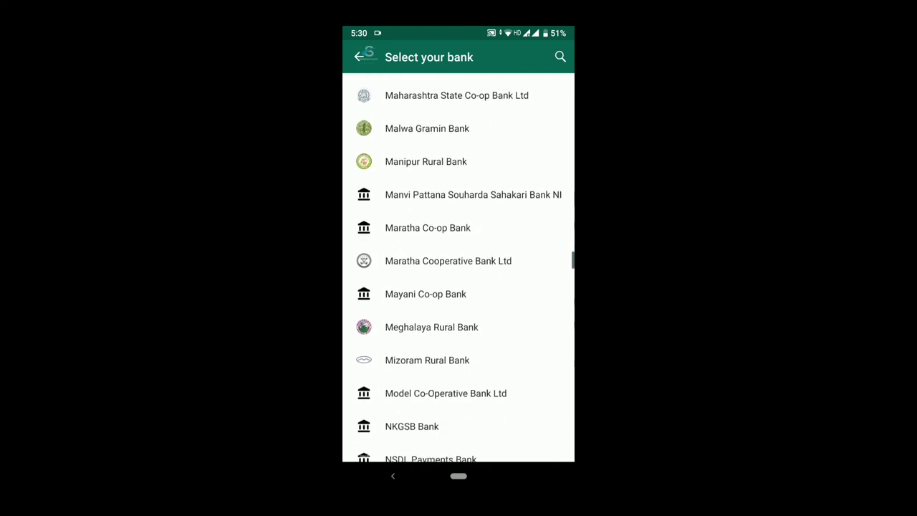
{"action": "left_click_drag", "start_coordinate": [459, 323], "coordinate": [458, 243]}
{"action": "left_click_drag", "start_coordinate": [459, 323], "coordinate": [458, 251]}
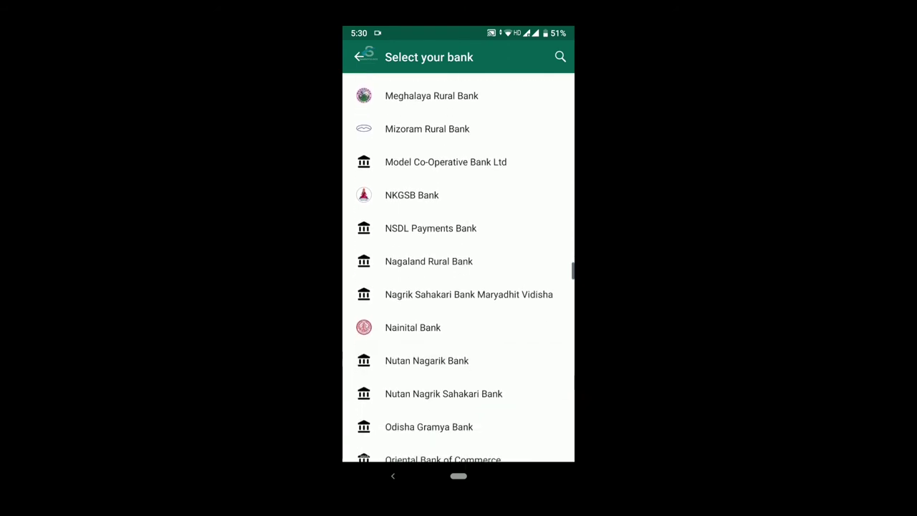
{"action": "left_click_drag", "start_coordinate": [459, 323], "coordinate": [459, 251]}
{"action": "left_click_drag", "start_coordinate": [459, 322], "coordinate": [459, 201]}
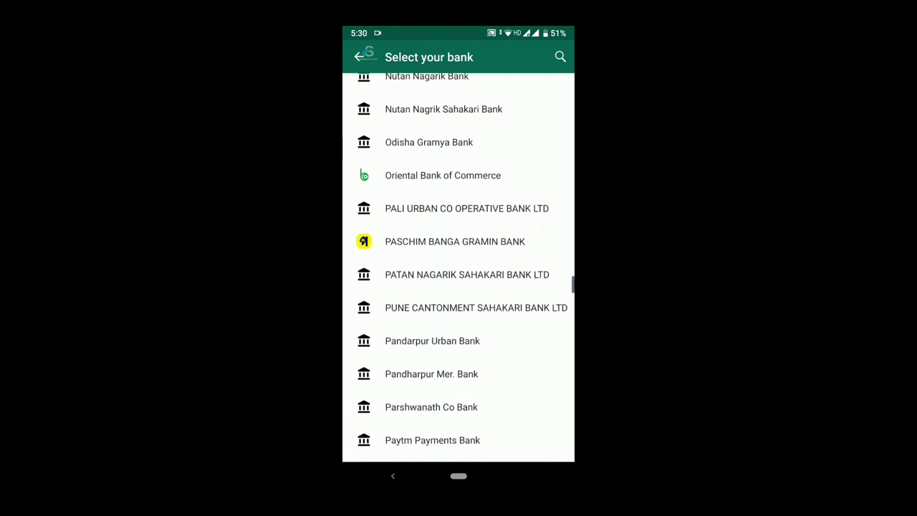
{"action": "left_click_drag", "start_coordinate": [459, 322], "coordinate": [458, 201]}
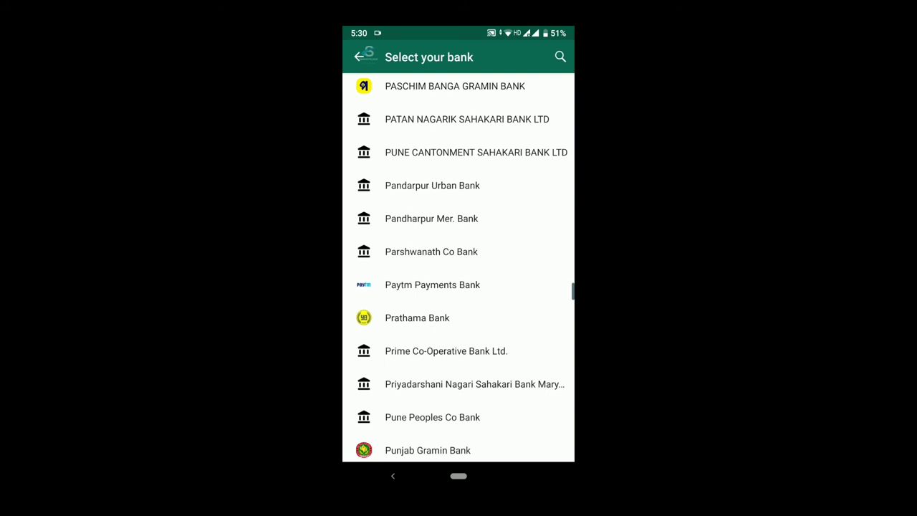
{"action": "left_click_drag", "start_coordinate": [458, 322], "coordinate": [458, 222]}
{"action": "left_click_drag", "start_coordinate": [458, 446], "coordinate": [459, 312]}
{"action": "left_click_drag", "start_coordinate": [459, 358], "coordinate": [458, 215]}
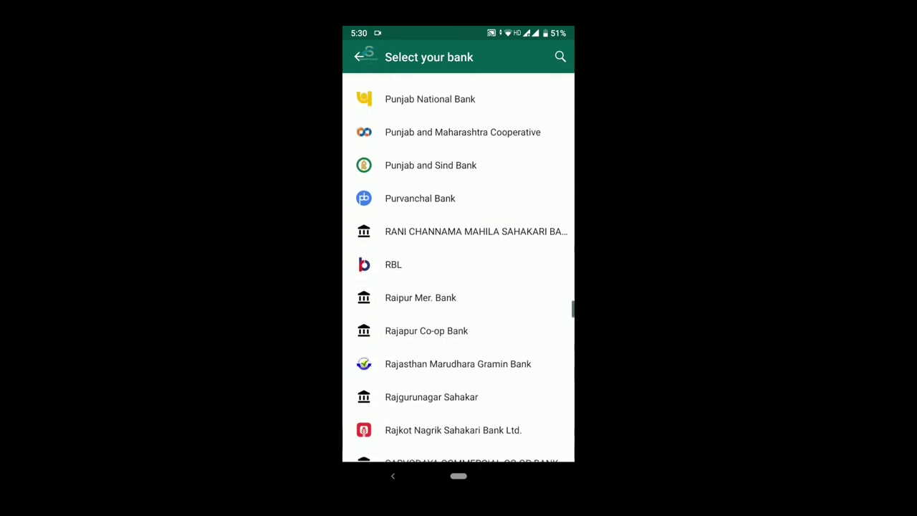
{"action": "left_click_drag", "start_coordinate": [459, 358], "coordinate": [458, 215]}
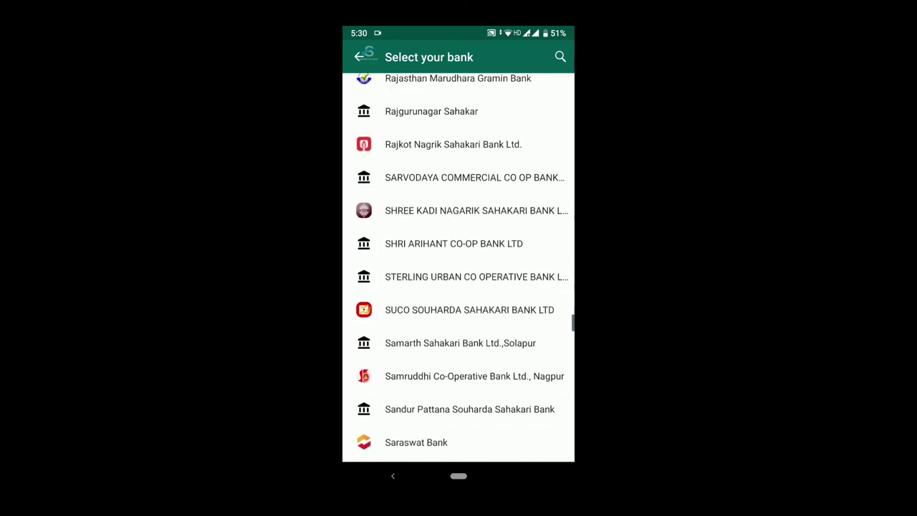
{"action": "left_click_drag", "start_coordinate": [458, 358], "coordinate": [458, 215]}
{"action": "left_click_drag", "start_coordinate": [459, 358], "coordinate": [459, 215]}
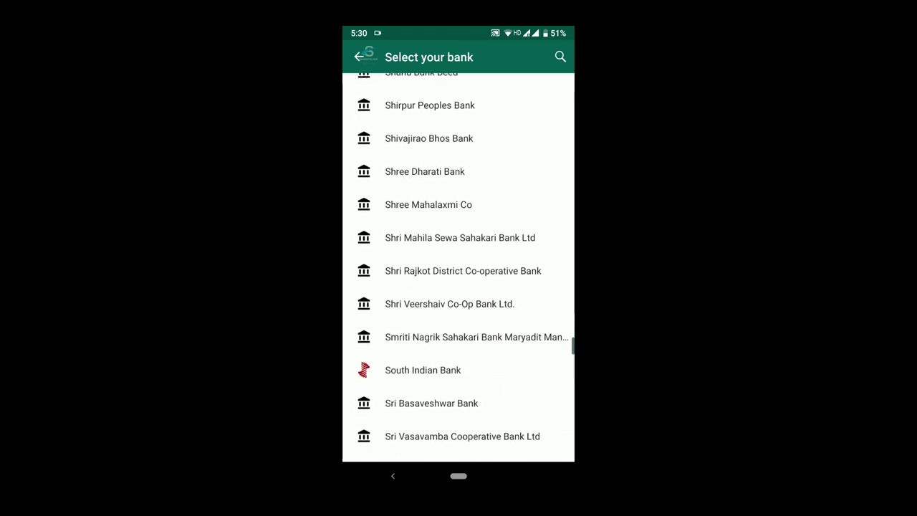
{"action": "left_click_drag", "start_coordinate": [459, 359], "coordinate": [458, 215]}
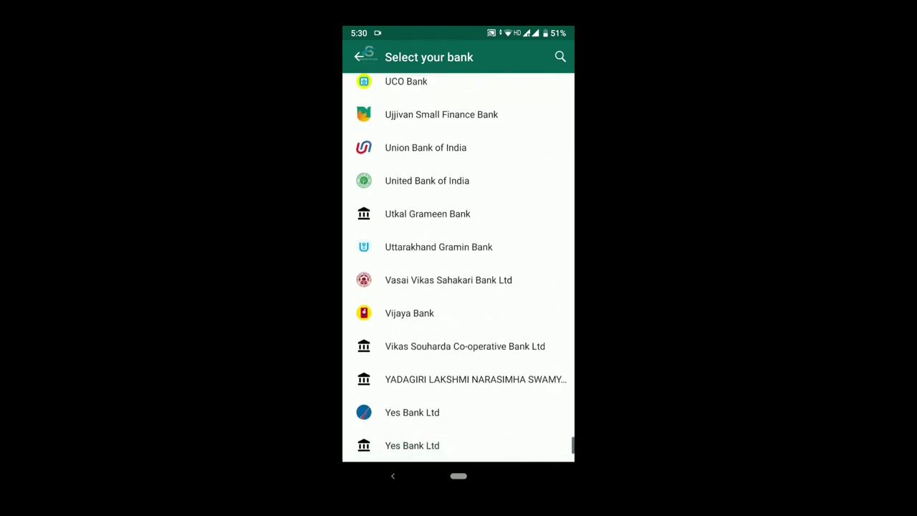
Scroll the bank list back to the top, showing Axis Bank Ltd. and HDFC BANK LTD
{"action": "scroll", "coordinate": [459, 265], "scroll_direction": "up", "scroll_amount": 3}
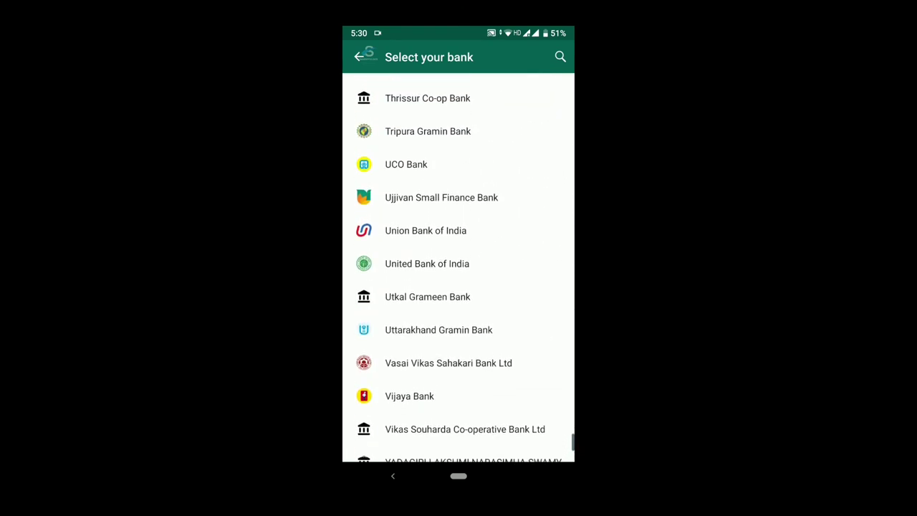
{"action": "left_click_drag", "start_coordinate": [505, 308], "coordinate": [505, 379]}
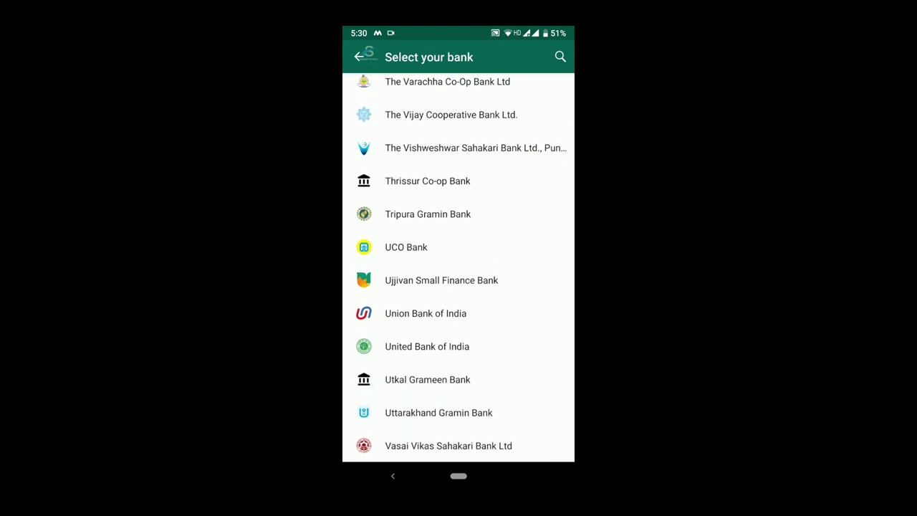
{"action": "mouse_move", "coordinate": [572, 420]}
{"action": "left_mouse_down"}
{"action": "mouse_move", "coordinate": [573, 362]}
{"action": "mouse_move", "coordinate": [573, 444]}
{"action": "mouse_move", "coordinate": [573, 88]}
{"action": "left_mouse_up"}
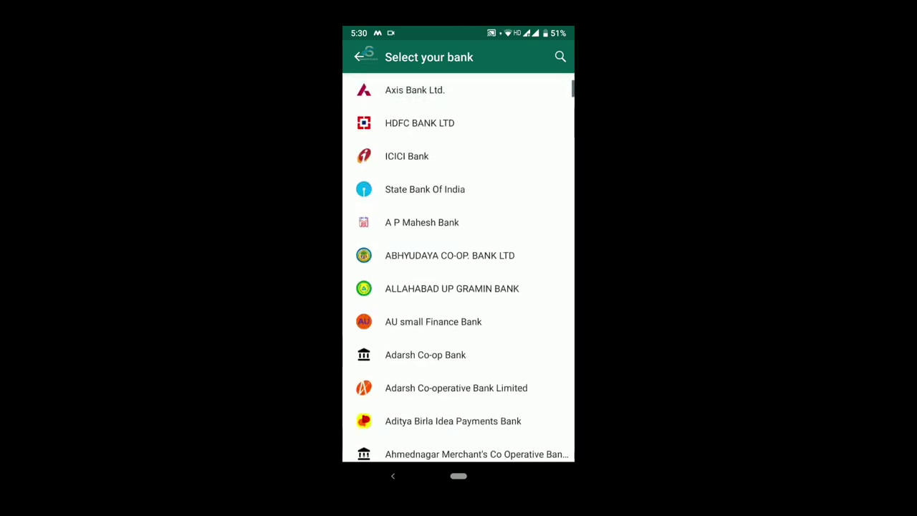
{"action": "key", "text": "Escape"}
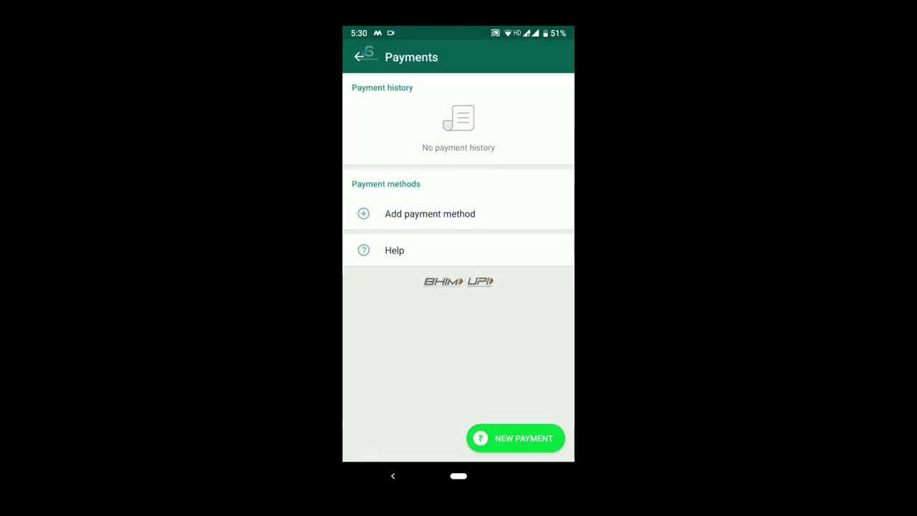
{"action": "left_click", "coordinate": [515, 438]}
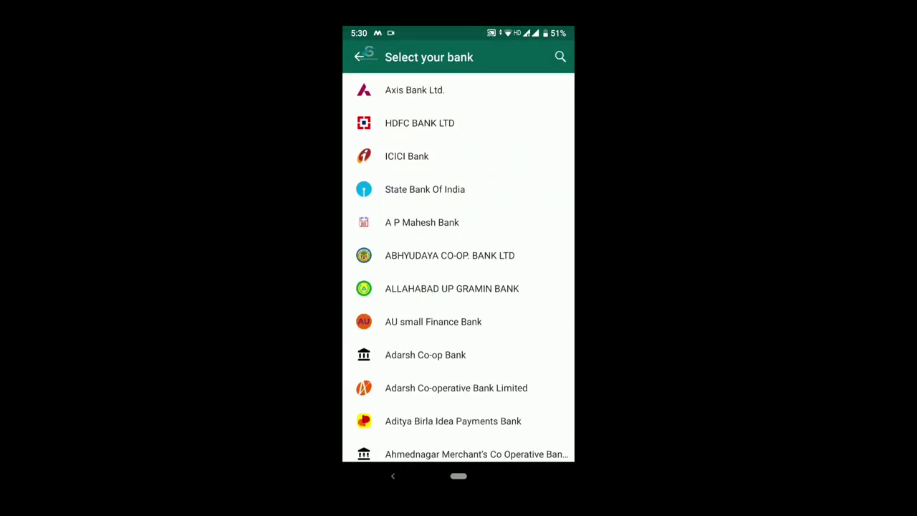
{"action": "left_click", "coordinate": [425, 189]}
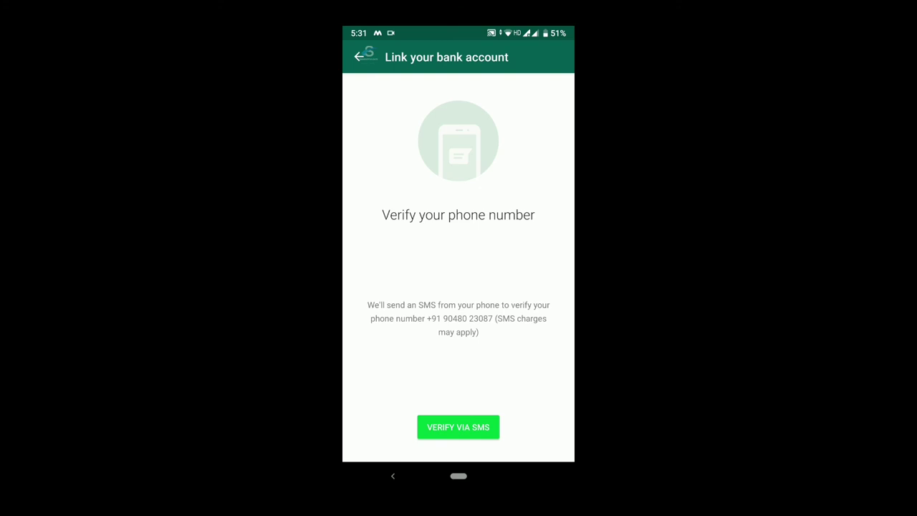
{"action": "left_click", "coordinate": [393, 476]}
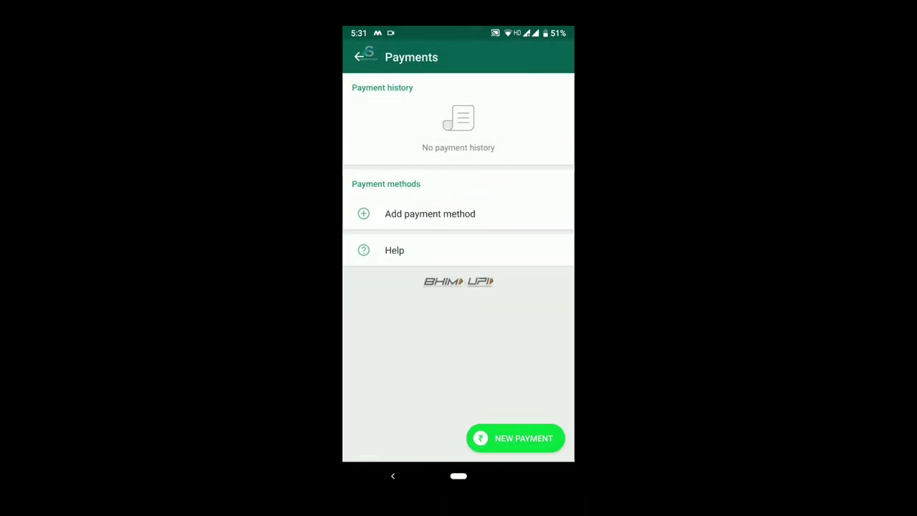